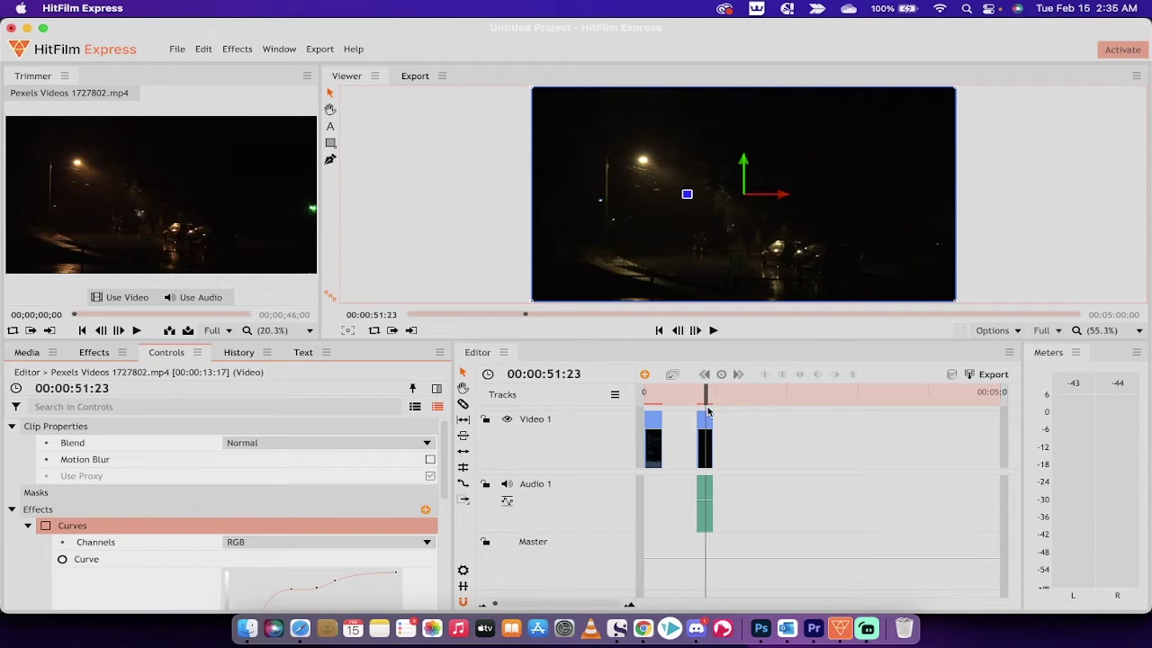
Scrub and play the night street clip, then re-enable Curves to compare brightness.
drag(707, 397, 703, 396)
key(space)
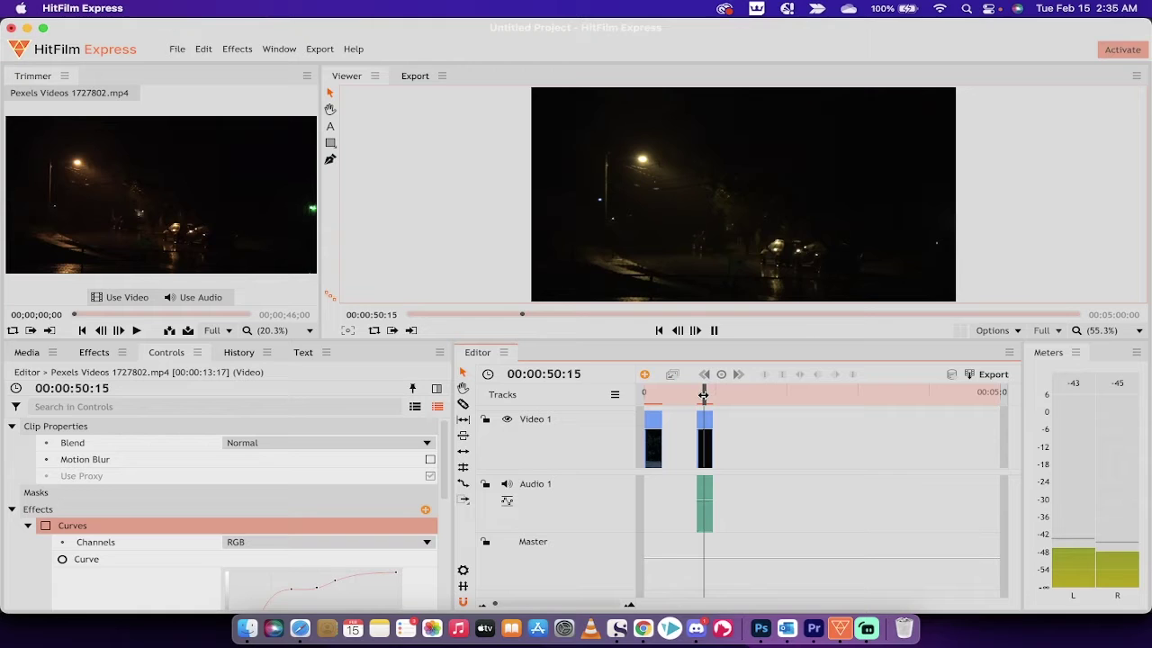
key(space)
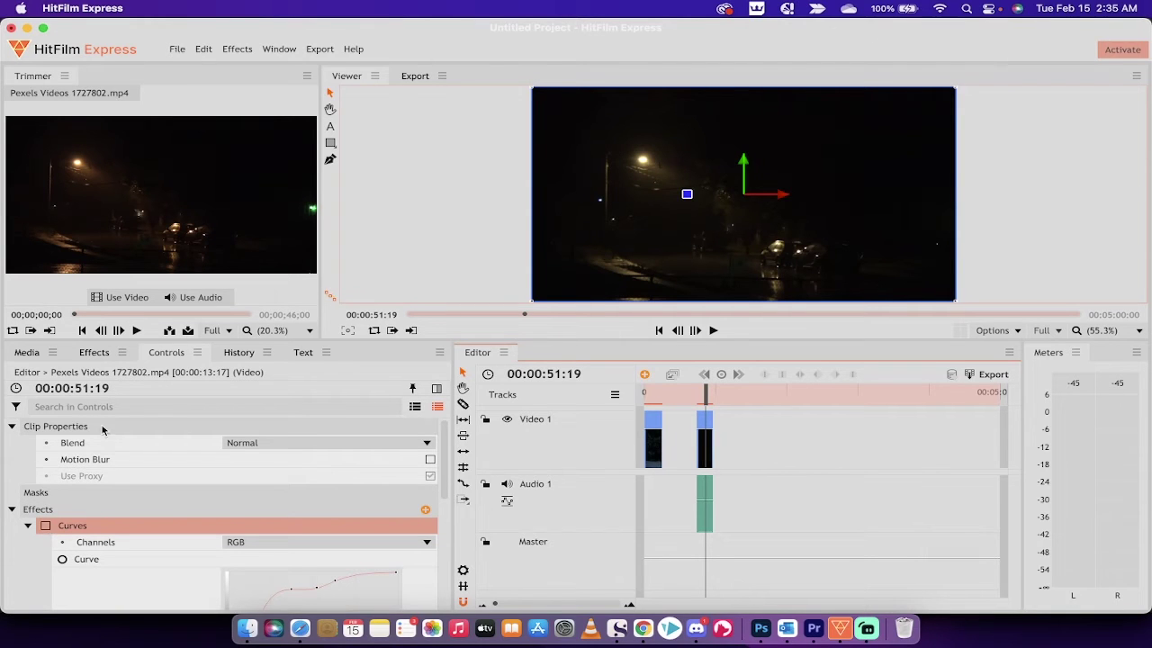
click(45, 528)
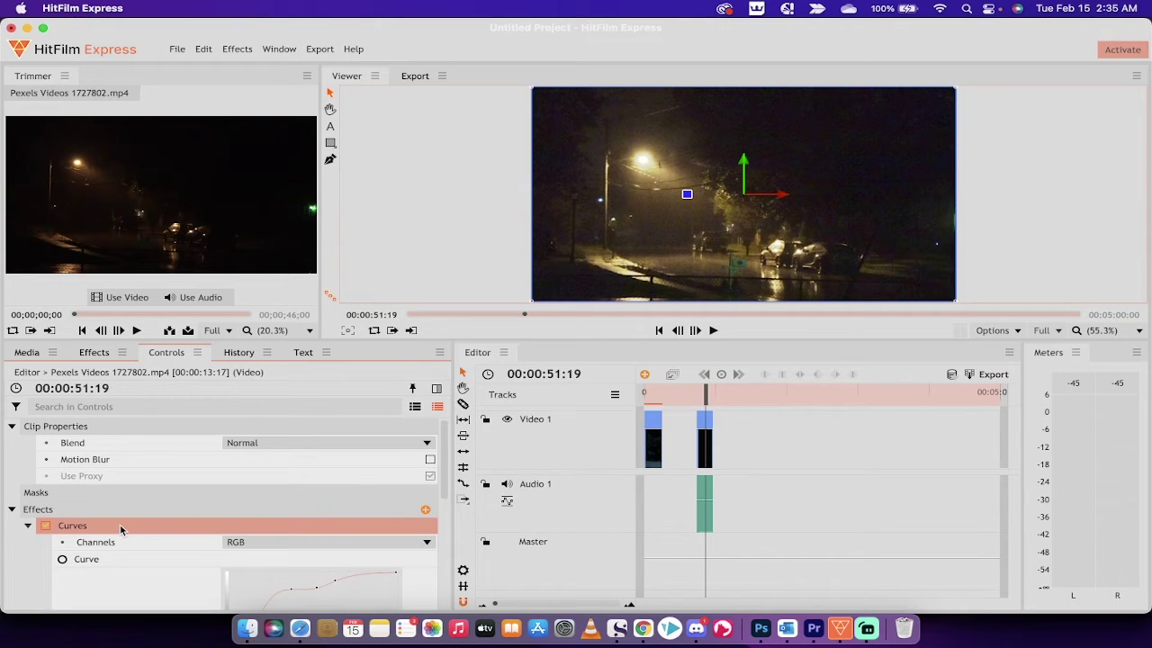
Delete the old Curves effect and select the night street clip.
key(Delete)
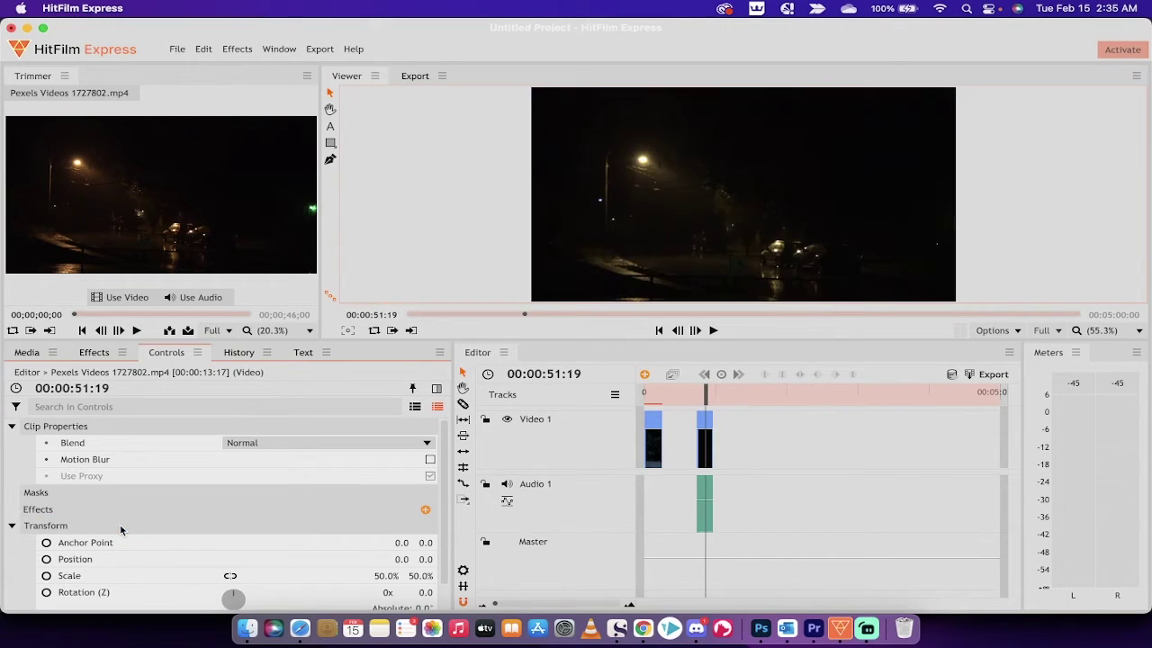
click(703, 392)
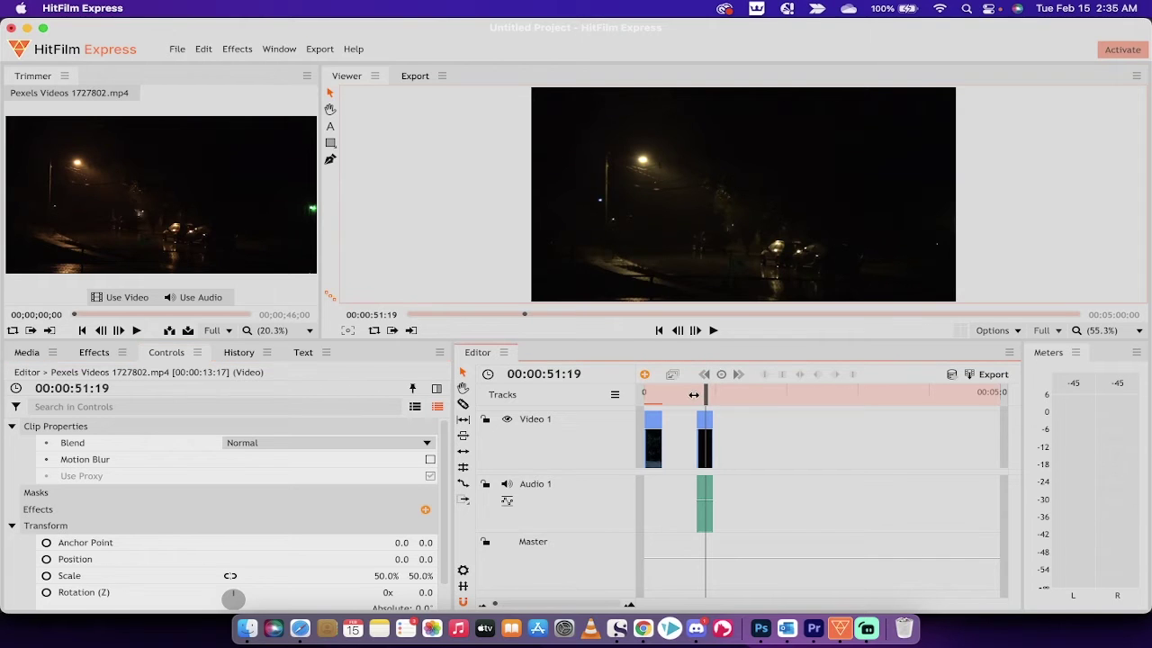
drag(694, 394, 701, 396)
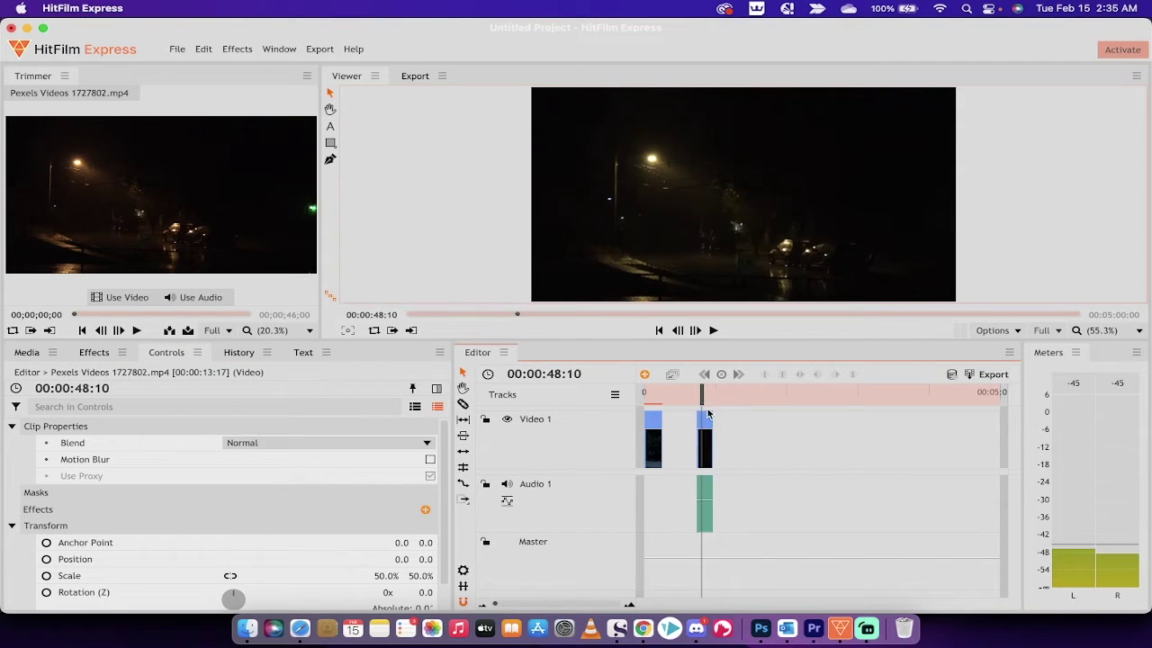
click(708, 418)
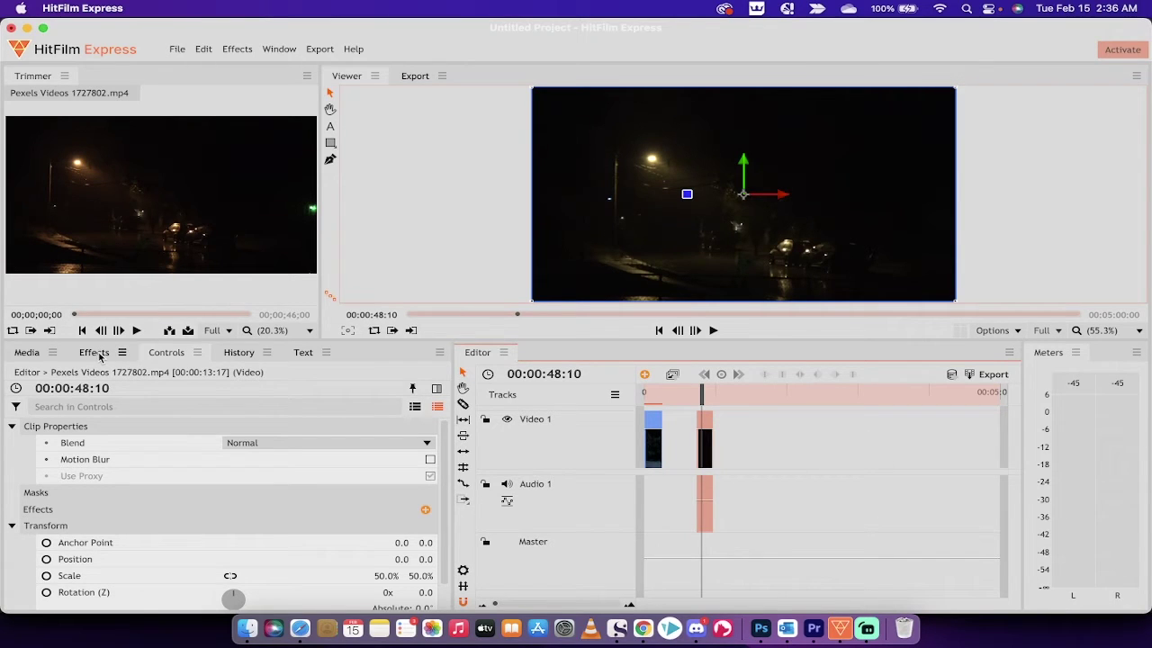
Search the Effects list for 'curves' and apply Curves to the night clip on Video 1.
click(94, 353)
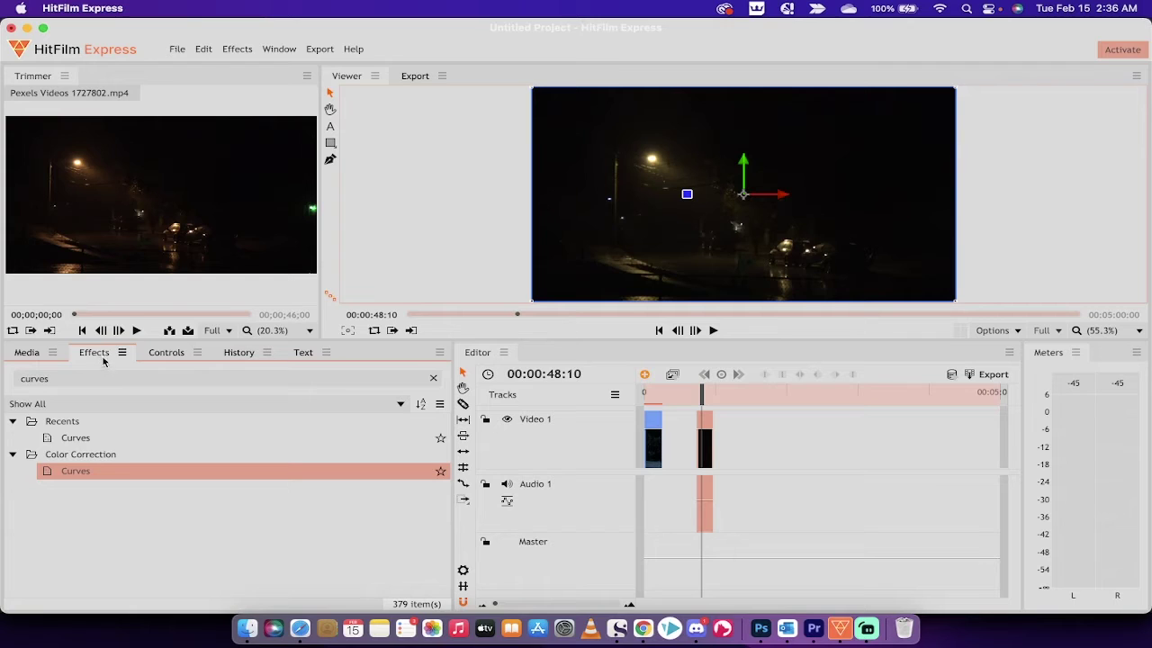
click(79, 379)
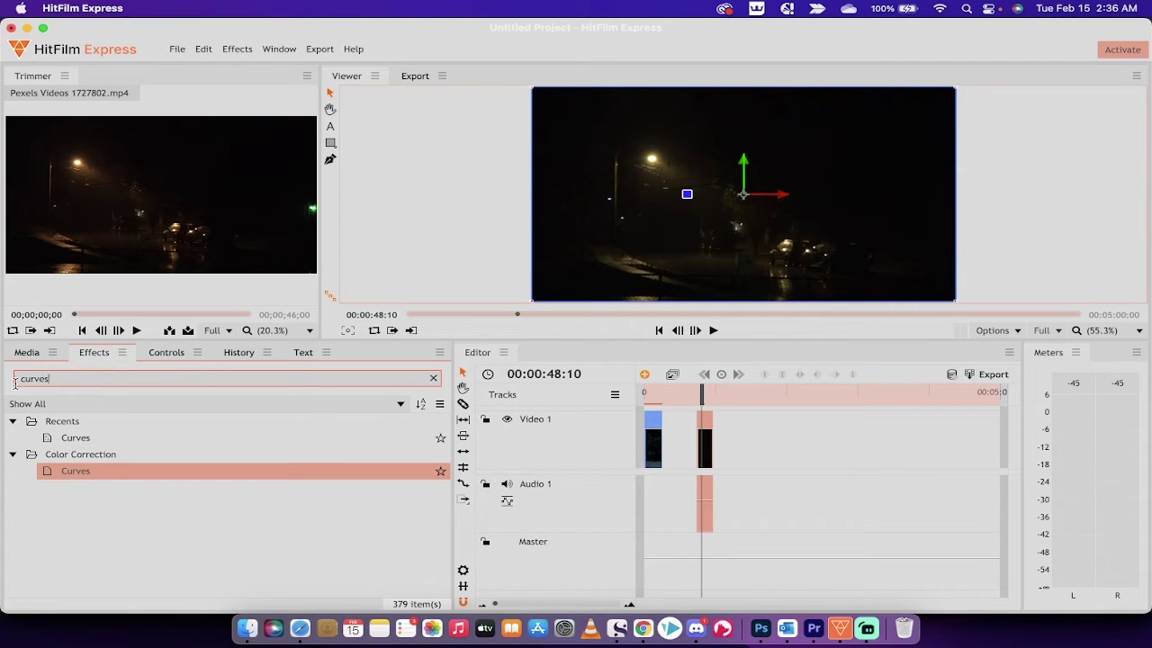
click(68, 470)
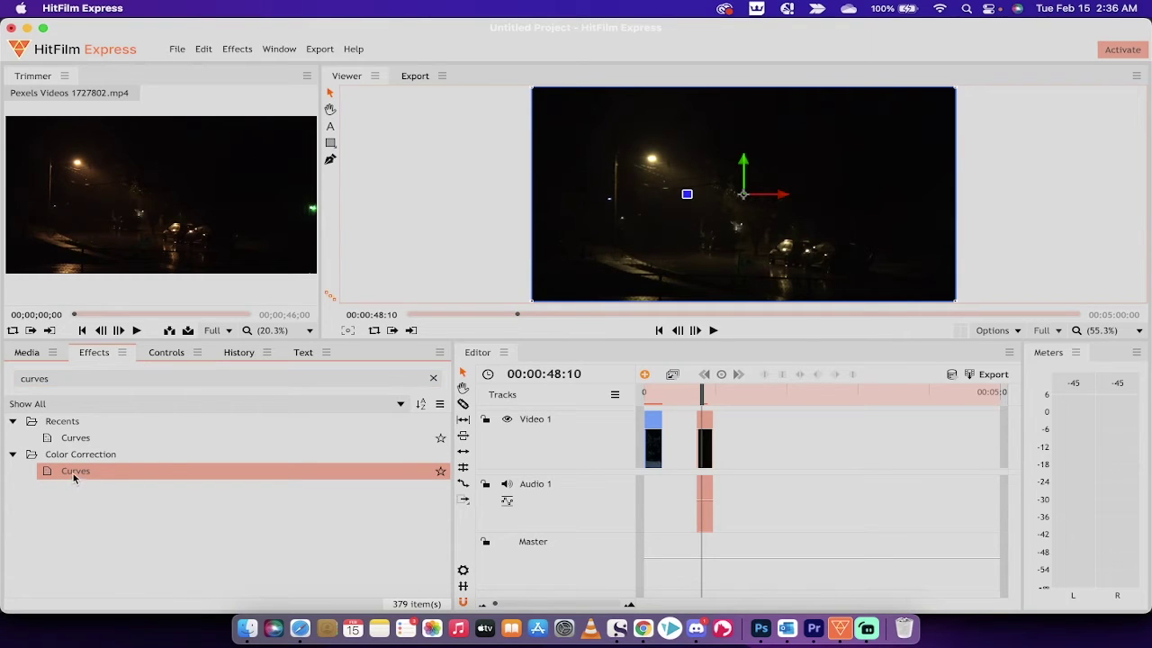
mouse_move(74, 477)
mouse_down()
mouse_move(721, 441)
mouse_move(705, 441)
mouse_up()
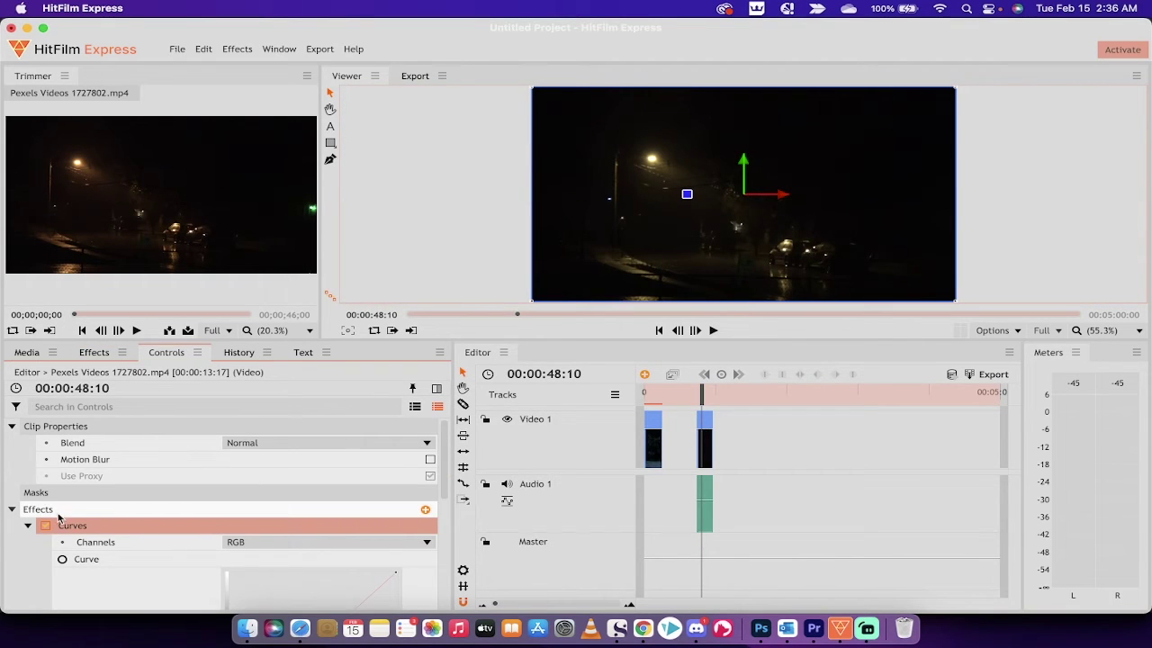
Steepen the RGB curve by dragging its top endpoint left, then switch Curves off to compare.
scroll(52, 512, down, 2)
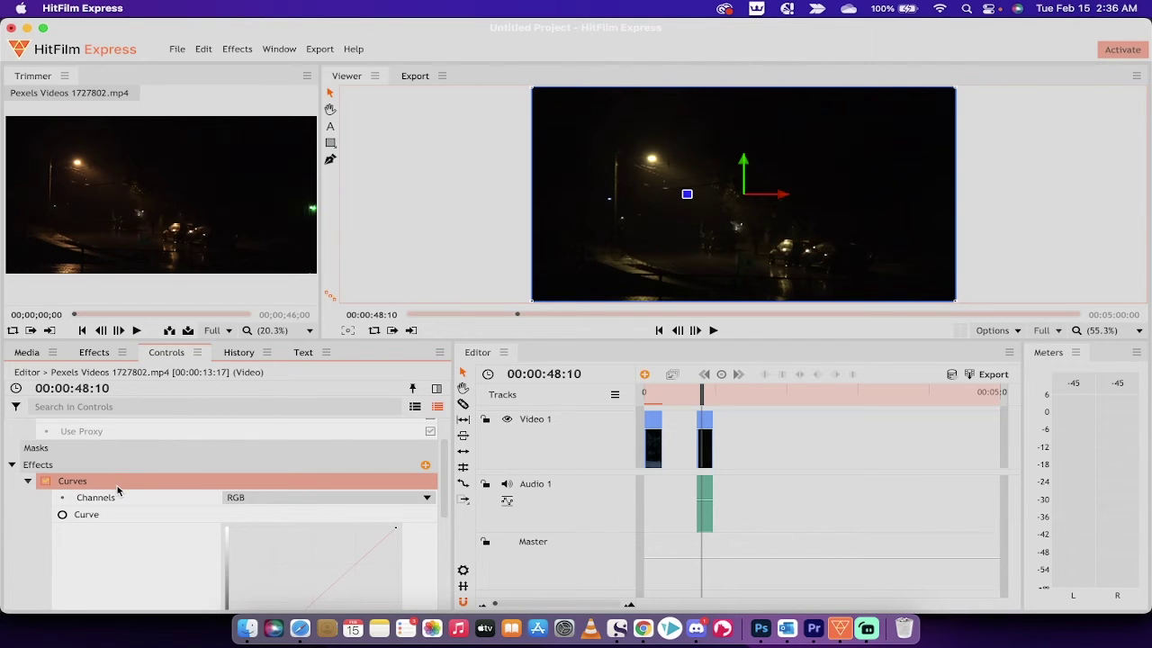
scroll(117, 486, down, 2)
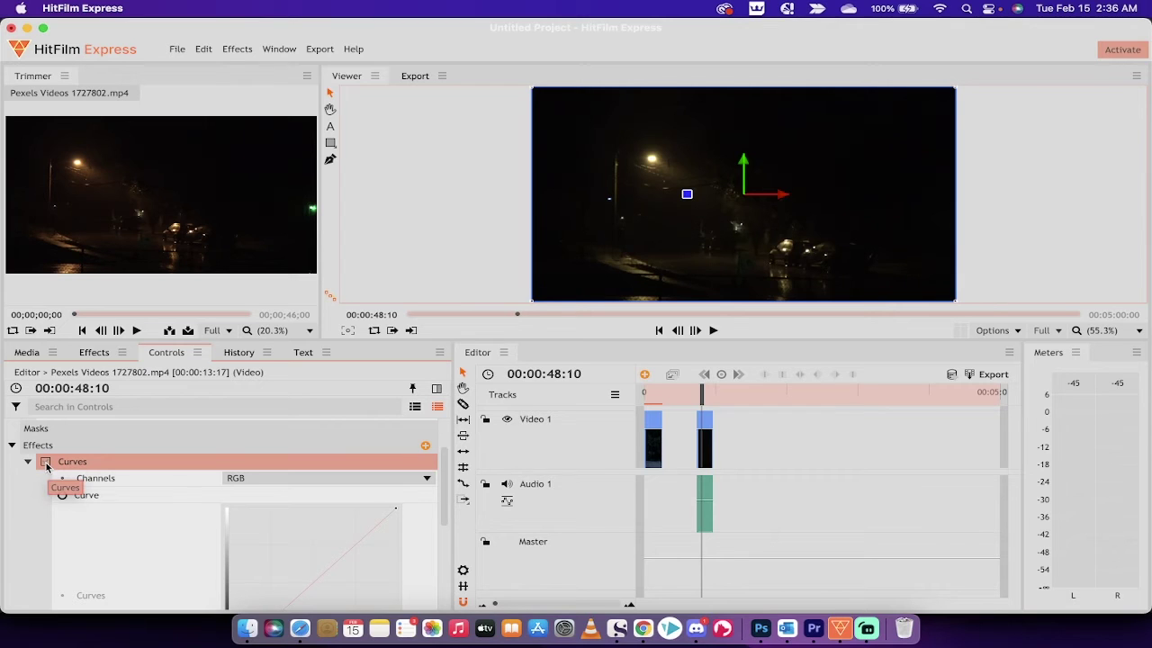
scroll(106, 486, down, 3)
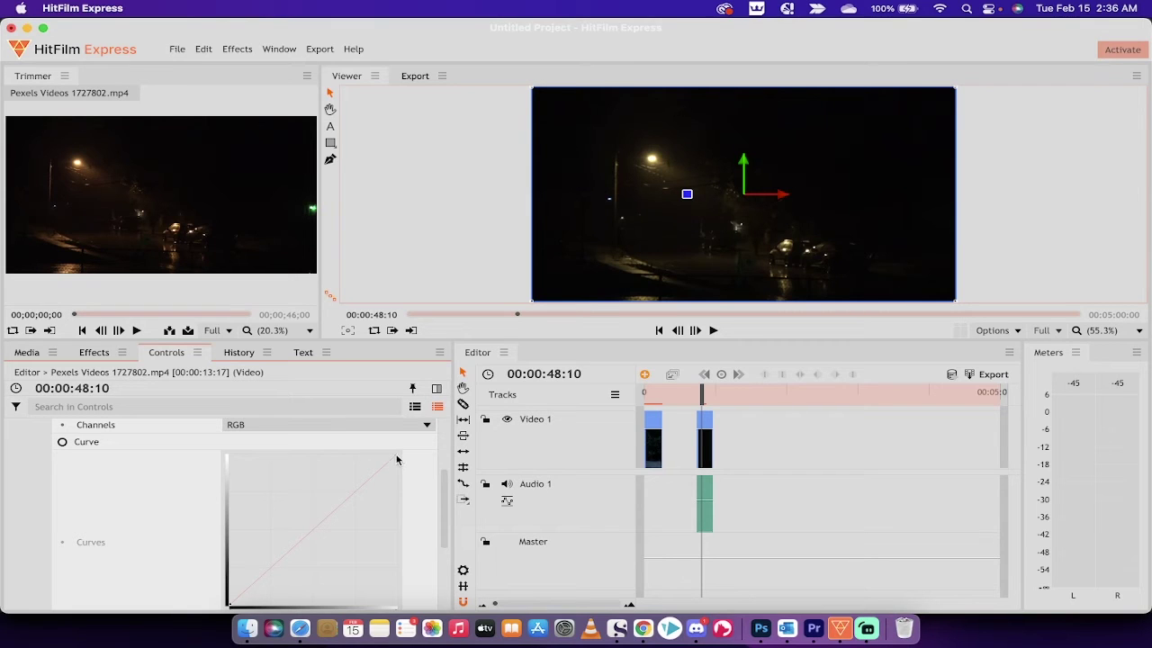
drag(397, 459, 294, 453)
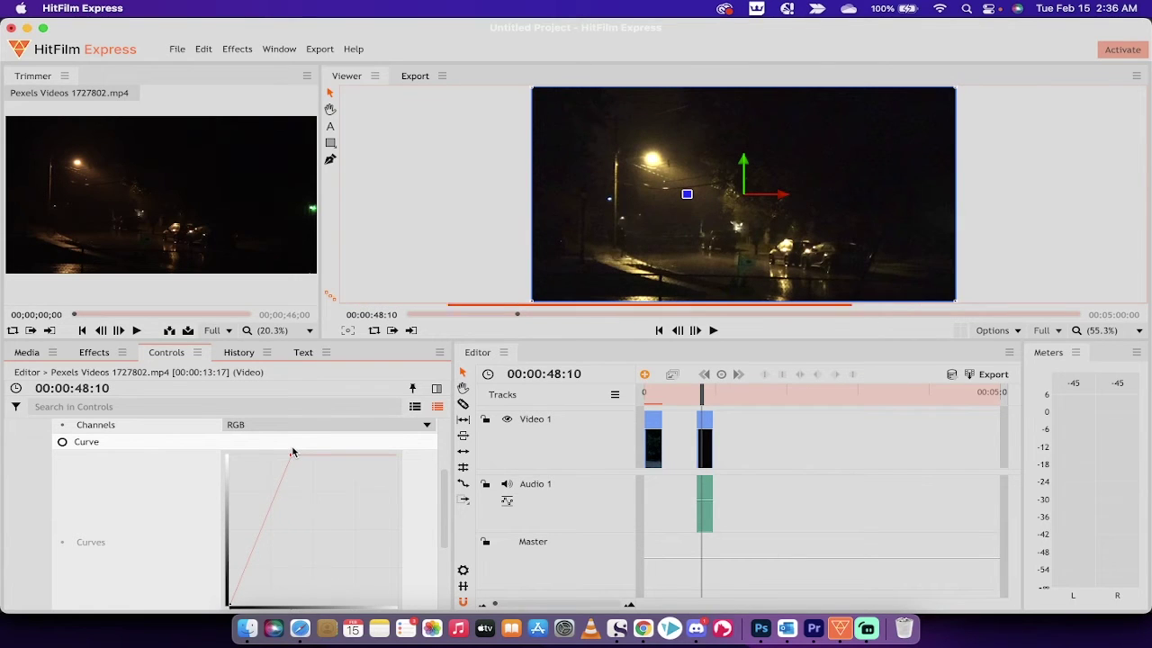
drag(293, 452, 296, 452)
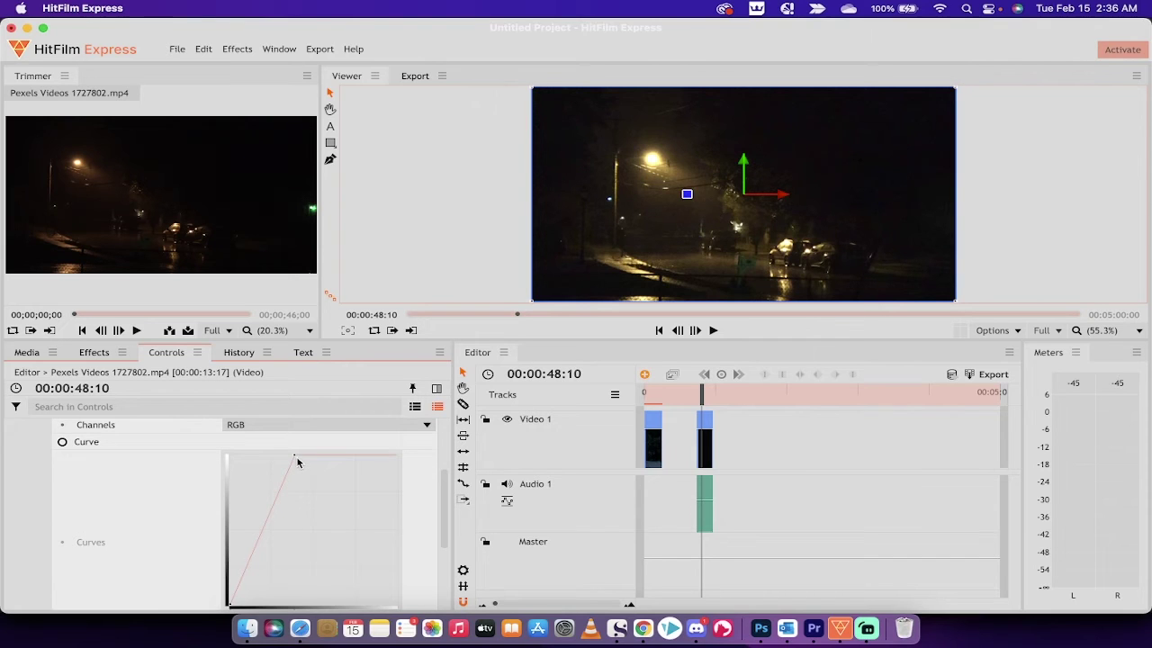
click(91, 464)
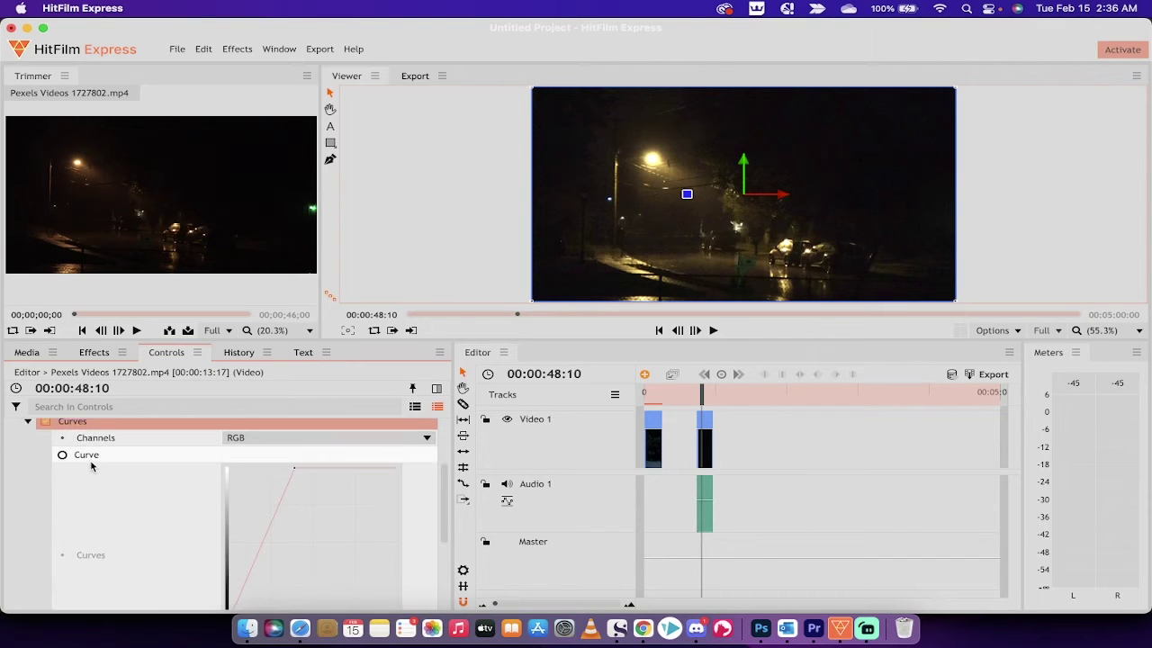
click(45, 425)
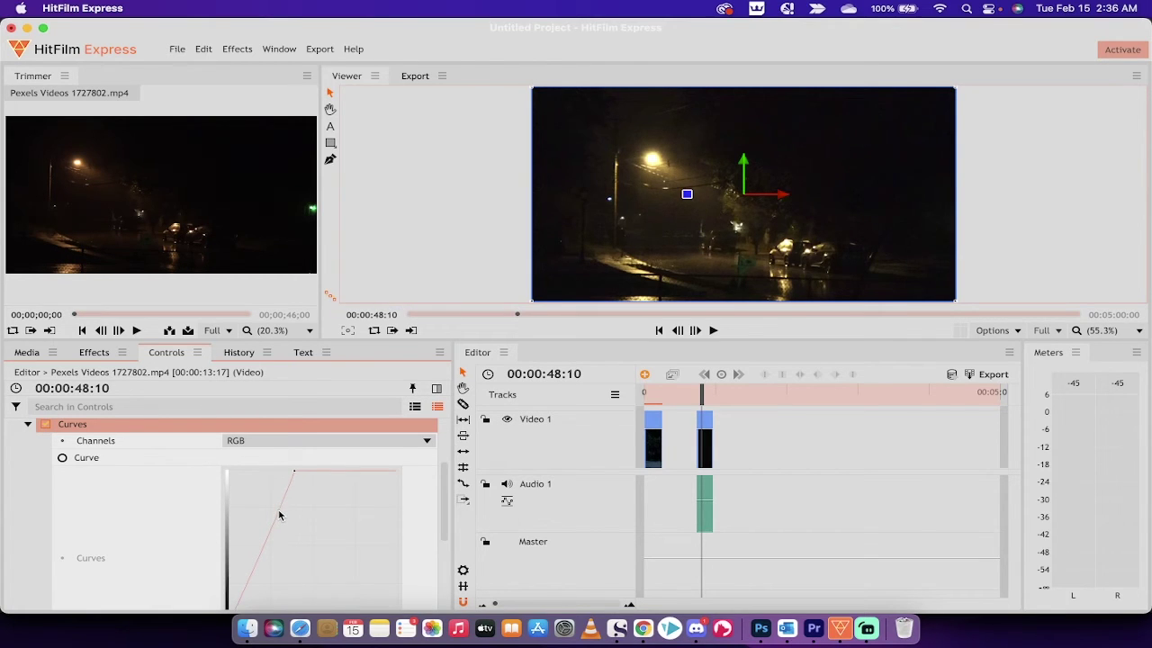
Add upper and lower points to bow the RGB curve upward.
drag(279, 514, 257, 501)
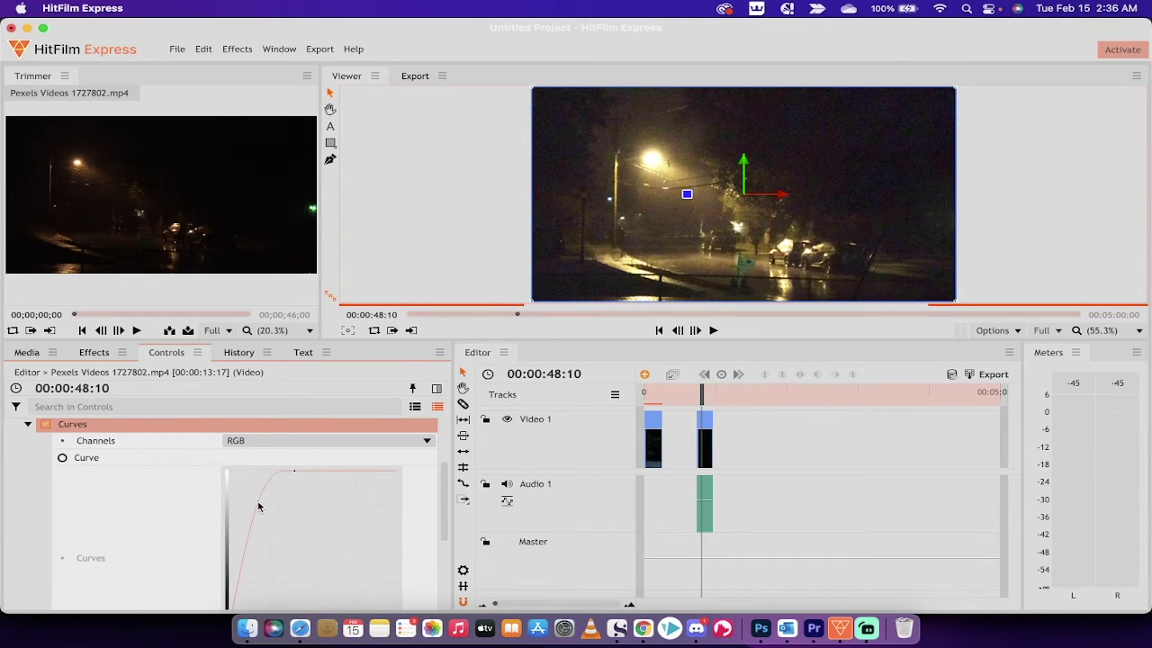
click(301, 473)
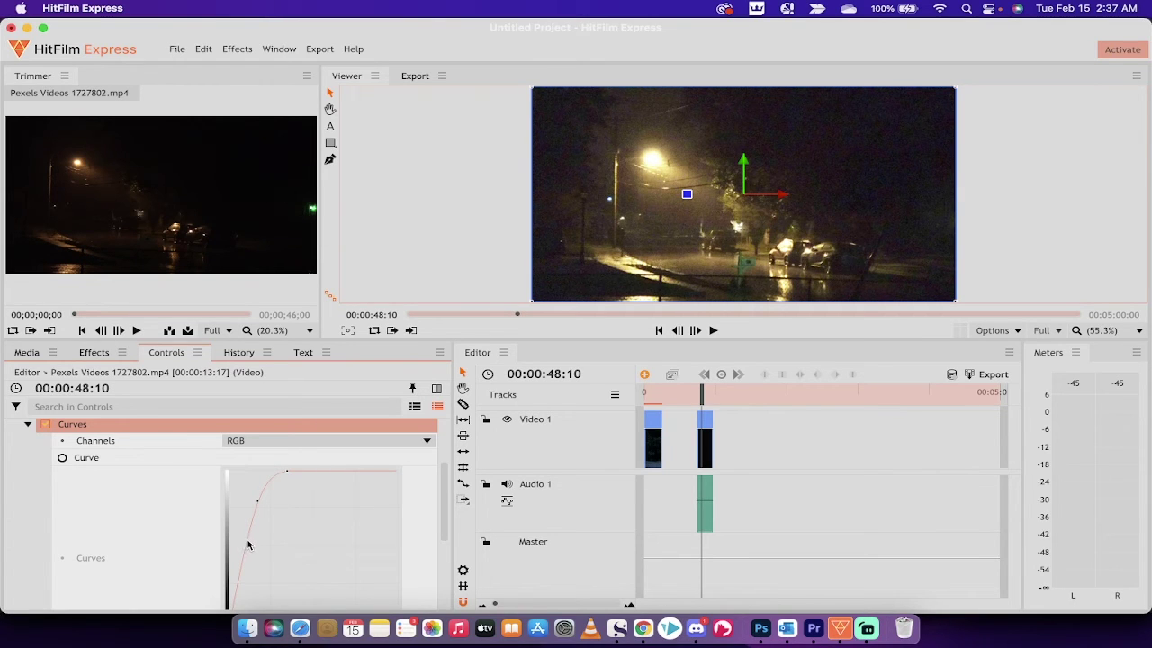
drag(249, 544, 242, 543)
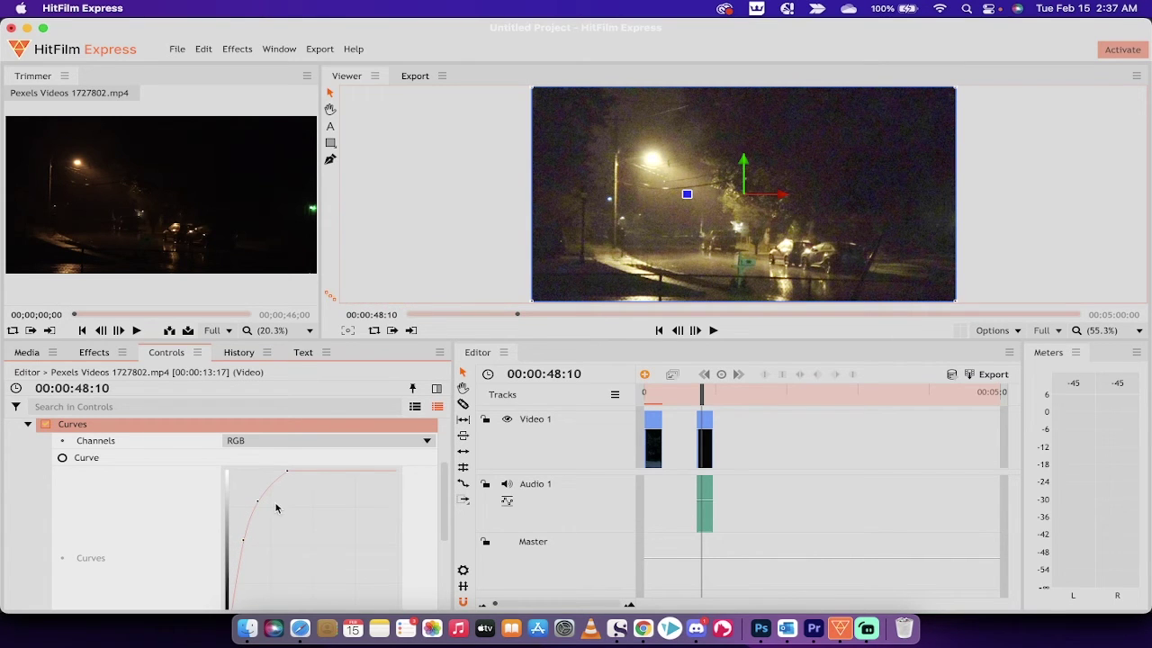
drag(287, 470, 307, 470)
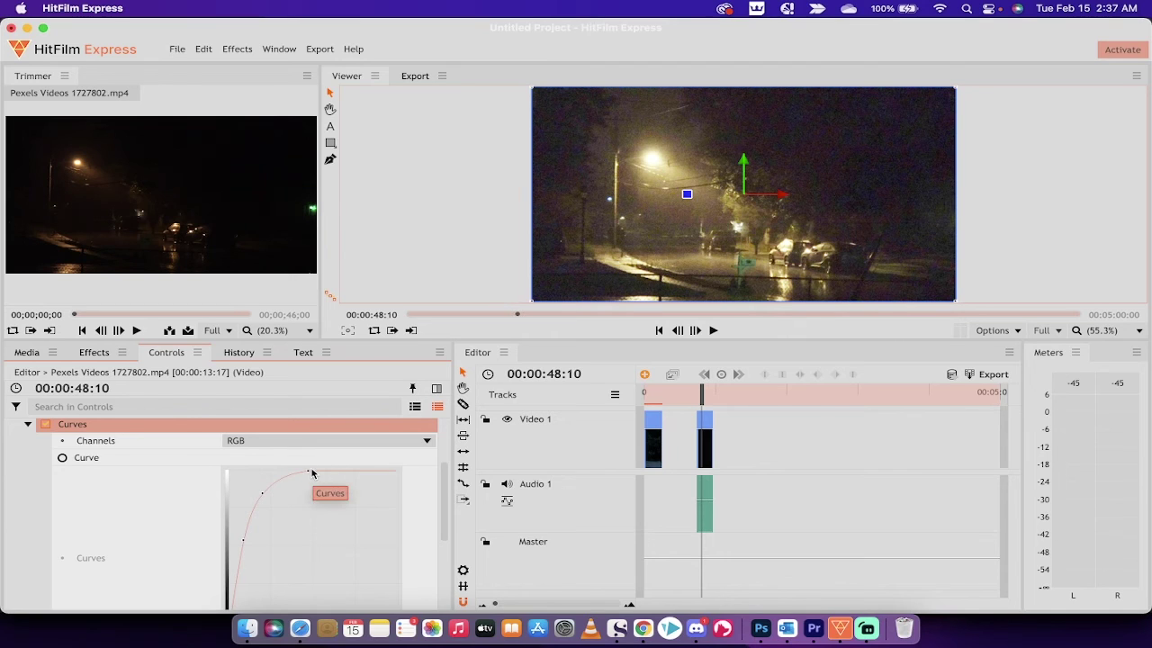
Toggle the night clip's Curves off and back on, leaving the footage brightened.
click(45, 425)
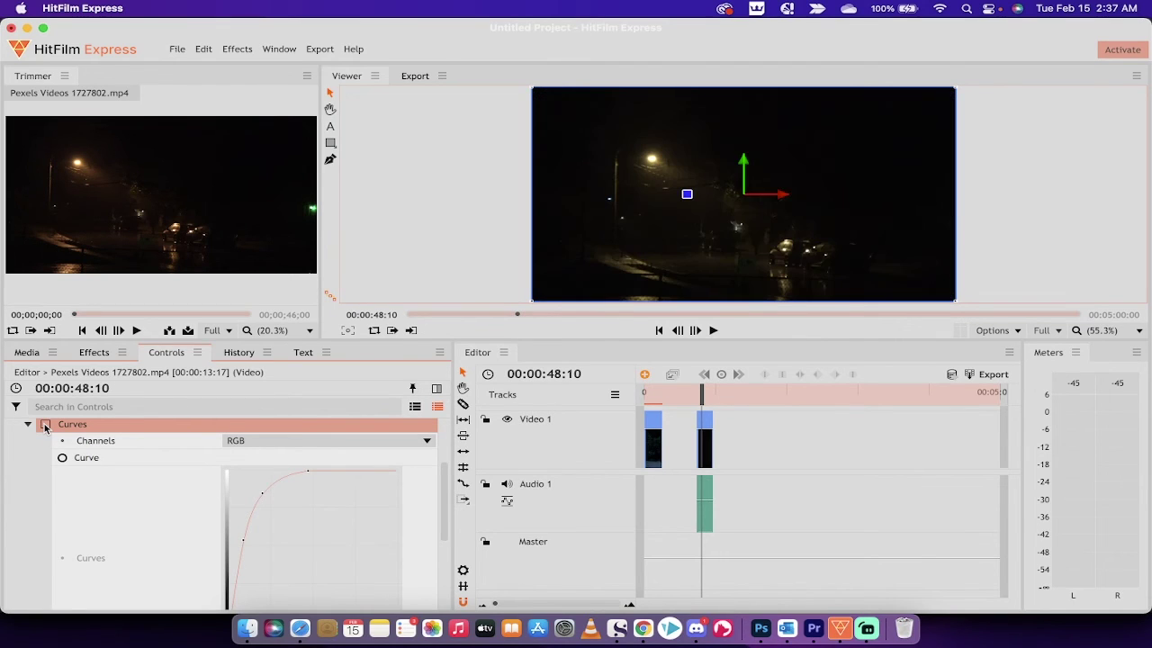
click(45, 424)
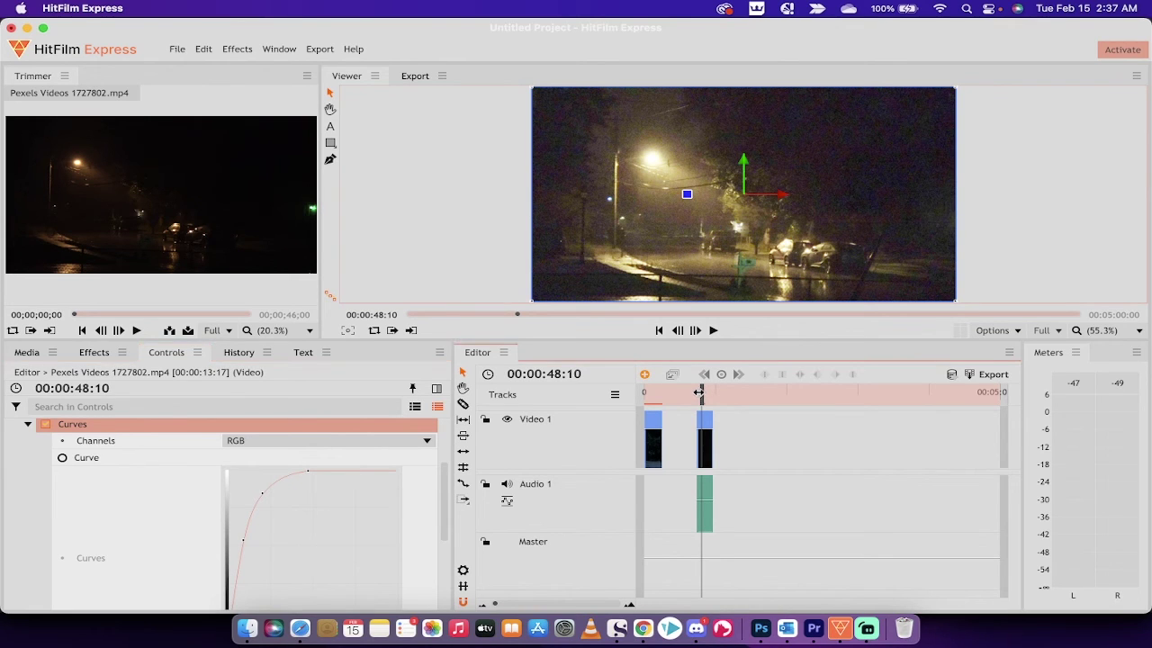
Select the cabin clip at the timeline start and toggle its Curves off and on to compare.
drag(701, 393, 643, 393)
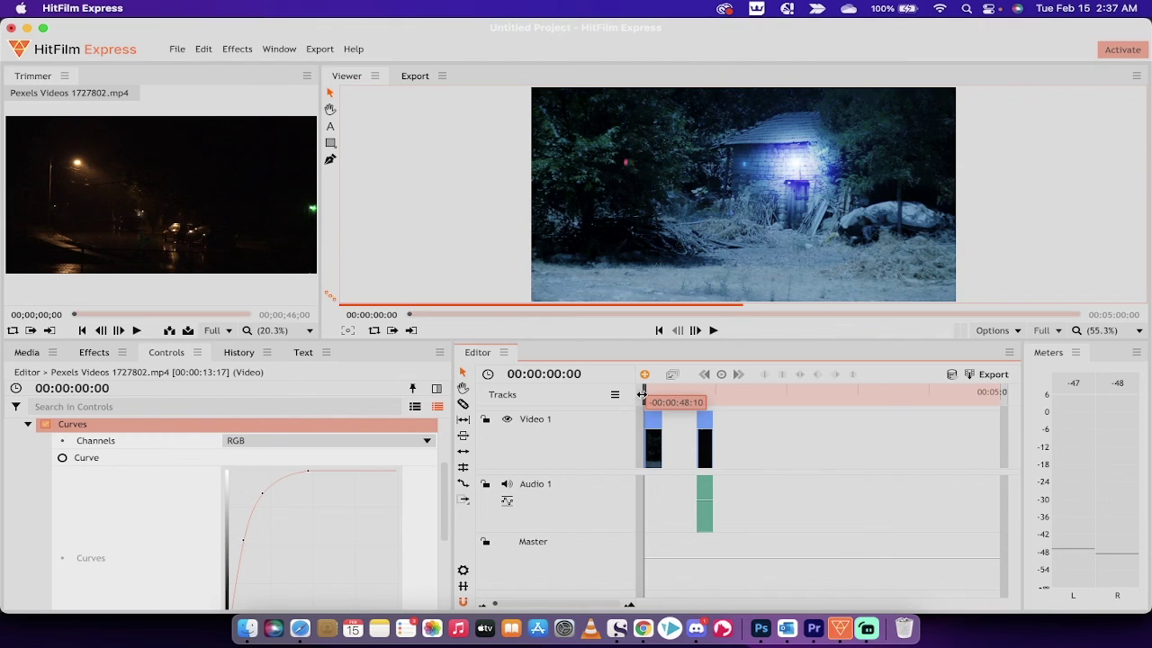
click(653, 429)
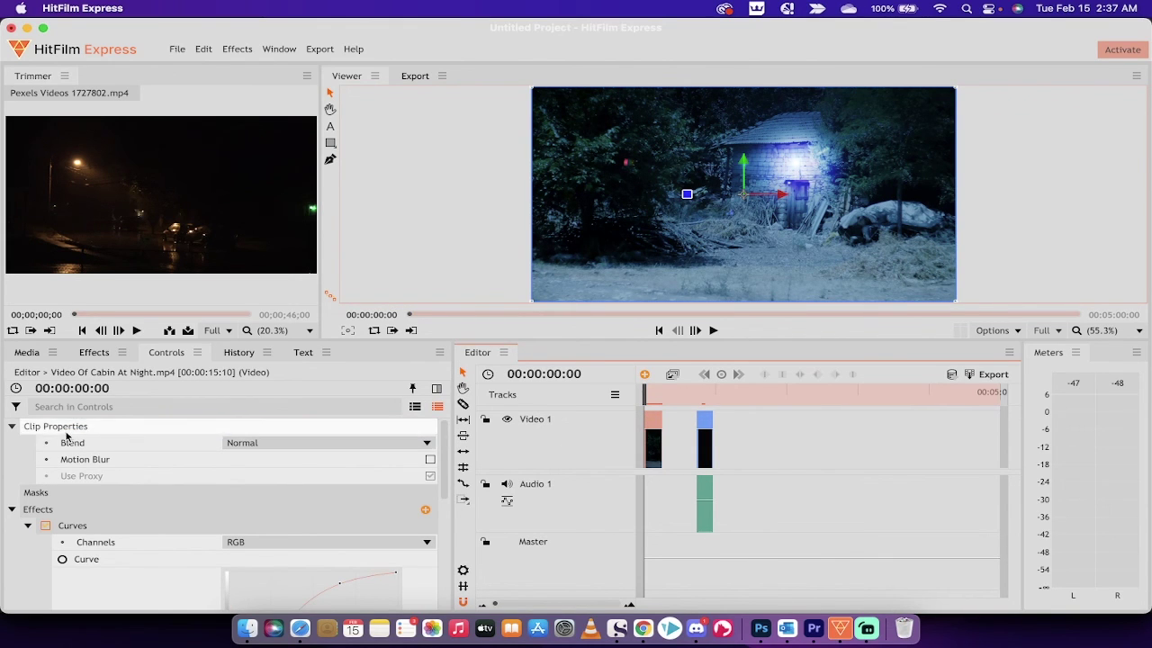
click(45, 528)
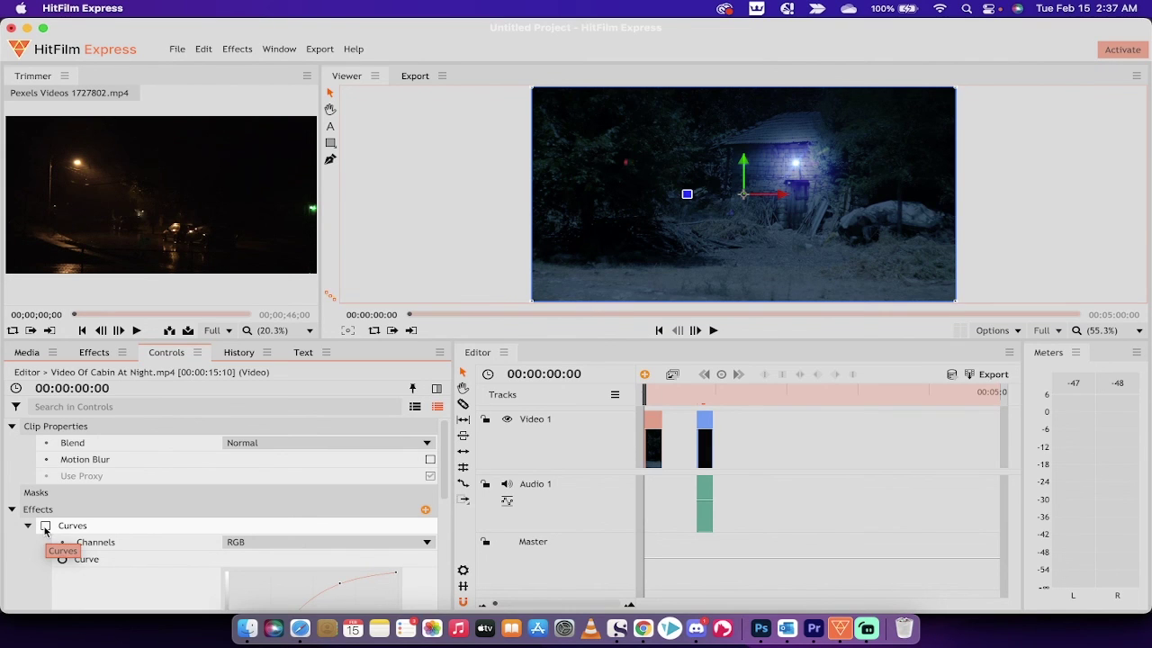
click(45, 526)
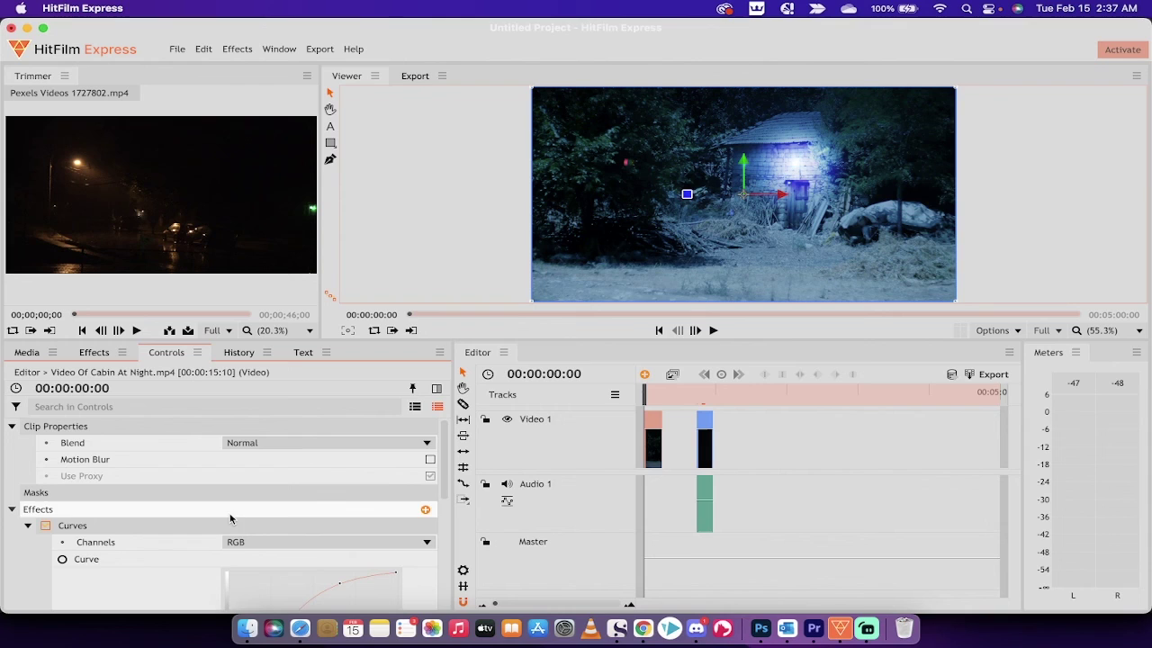
scroll(134, 533, down, 3)
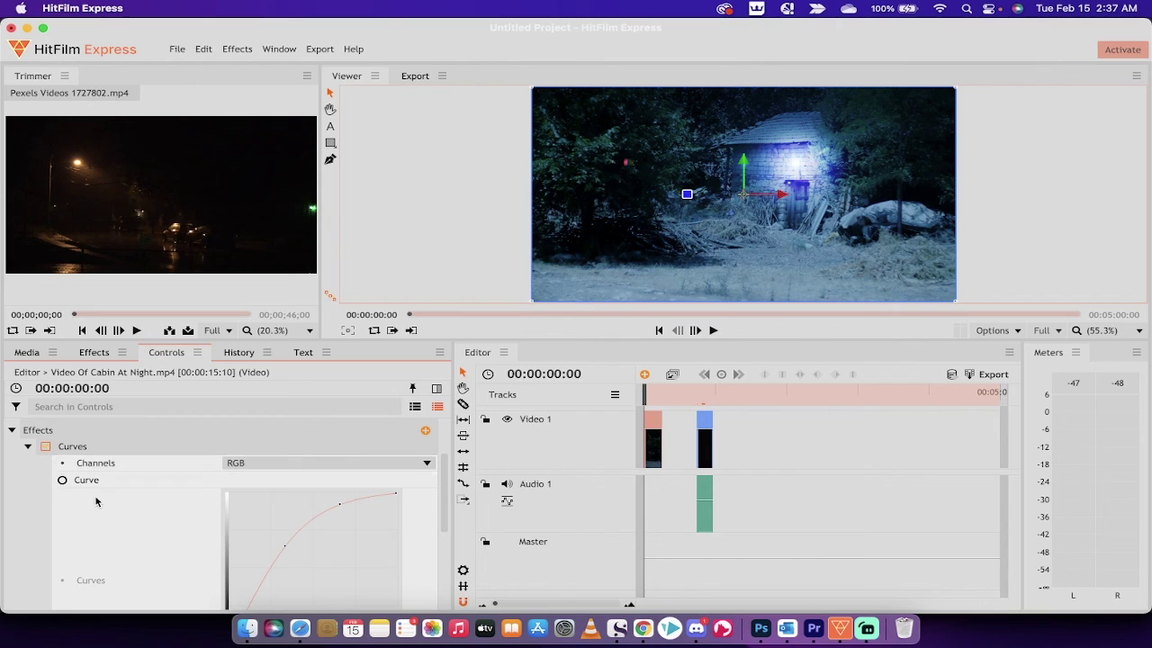
click(45, 447)
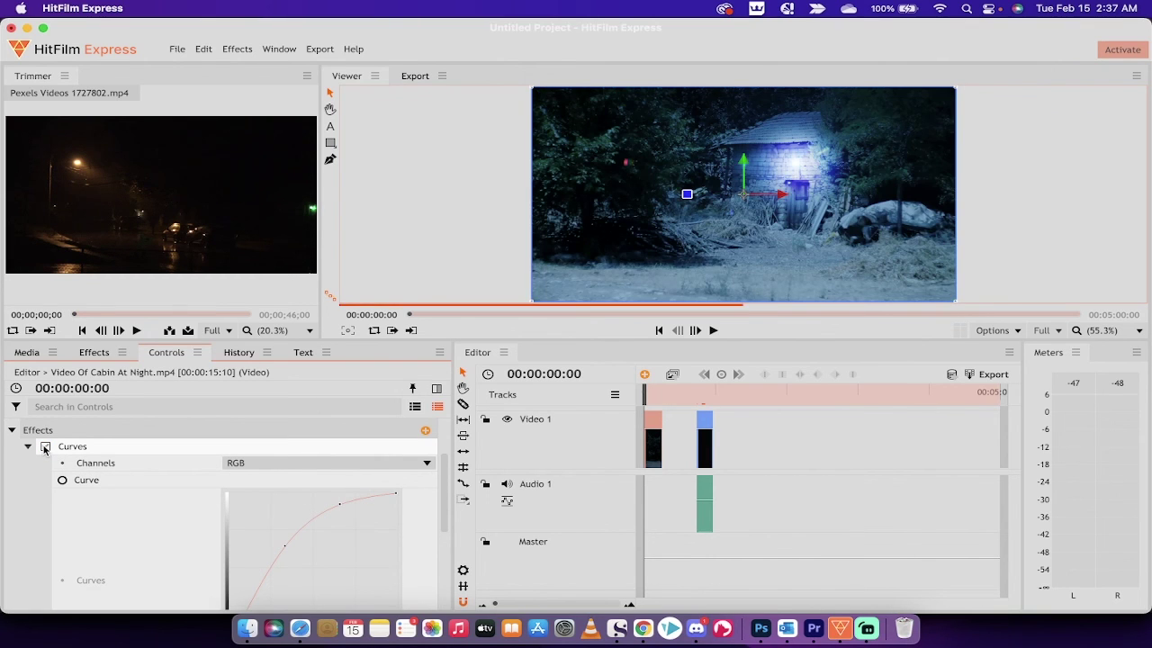